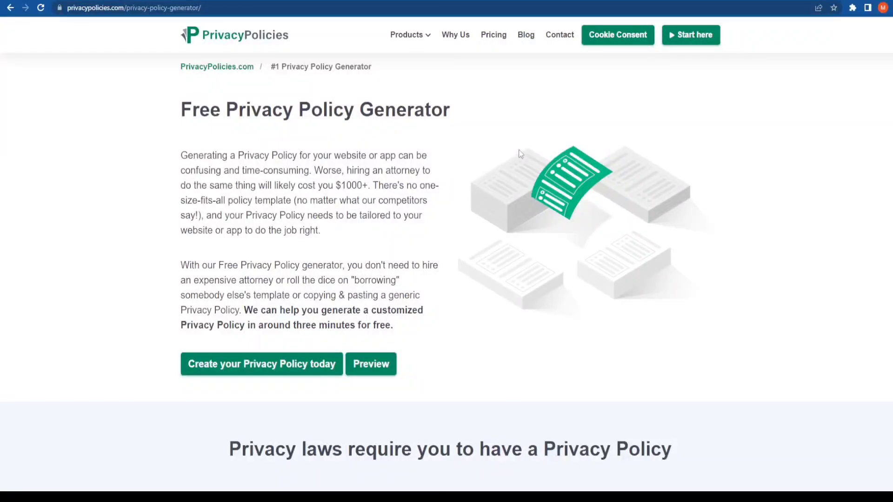
- Start the free privacy policy generator from the home page and choose Website as the platform
middle_click(138, 167)
scroll(141, 174, "down", 1)
scroll(141, 174, "down", 3)
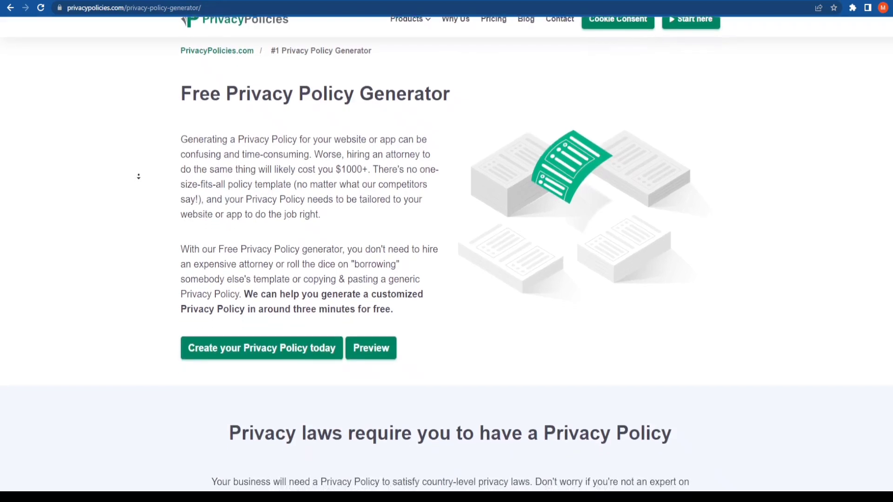
scroll(138, 177, "down", 3)
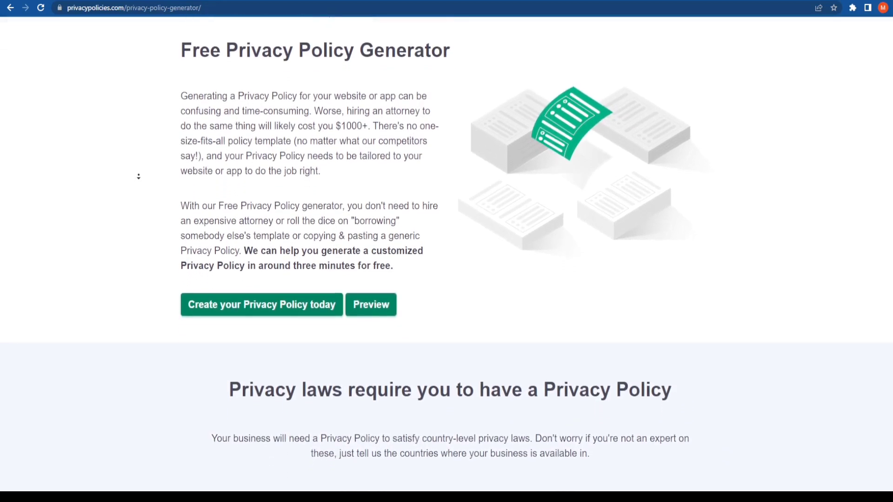
scroll(139, 176, "down", 3)
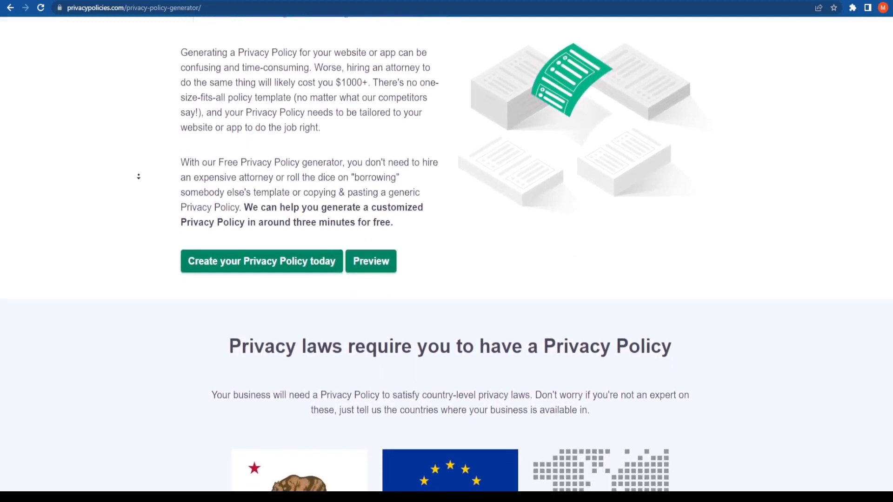
scroll(139, 177, "down", 3)
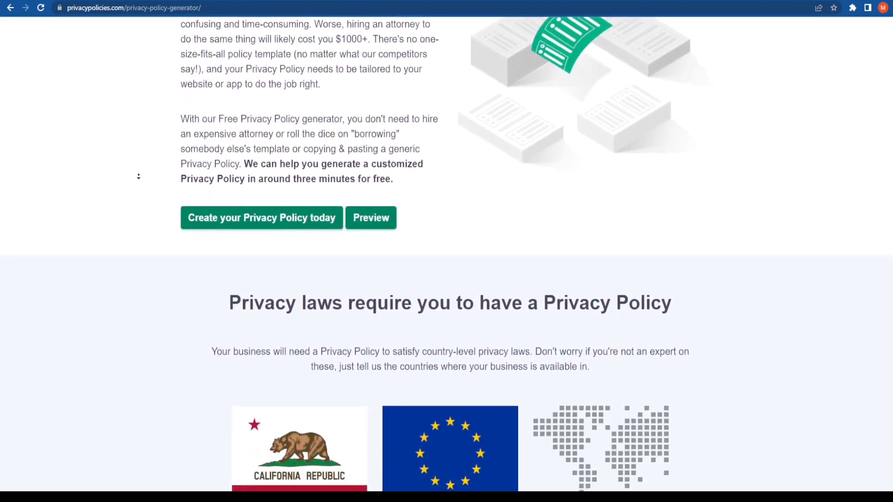
scroll(138, 176, "down", 3)
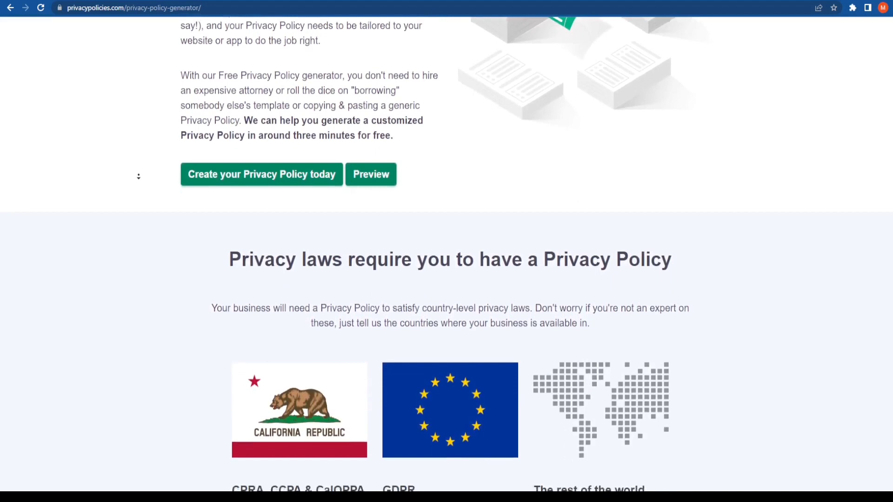
scroll(139, 176, "down", 3)
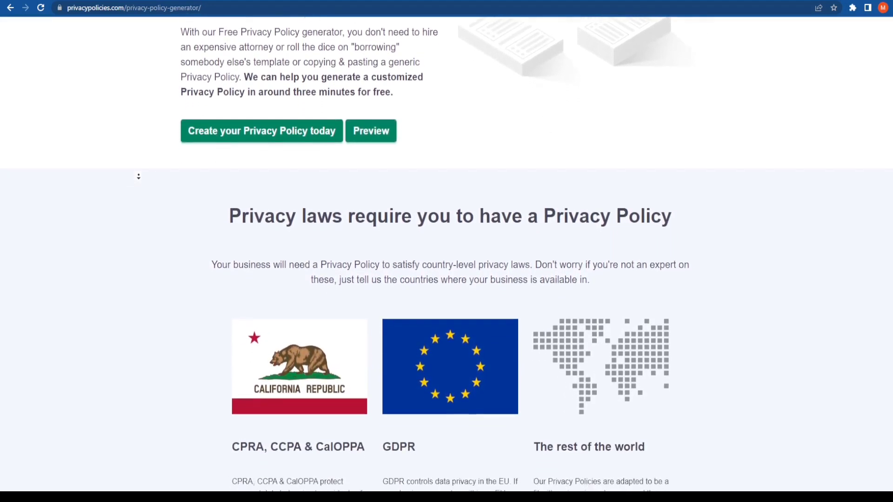
scroll(139, 176, "down", 3)
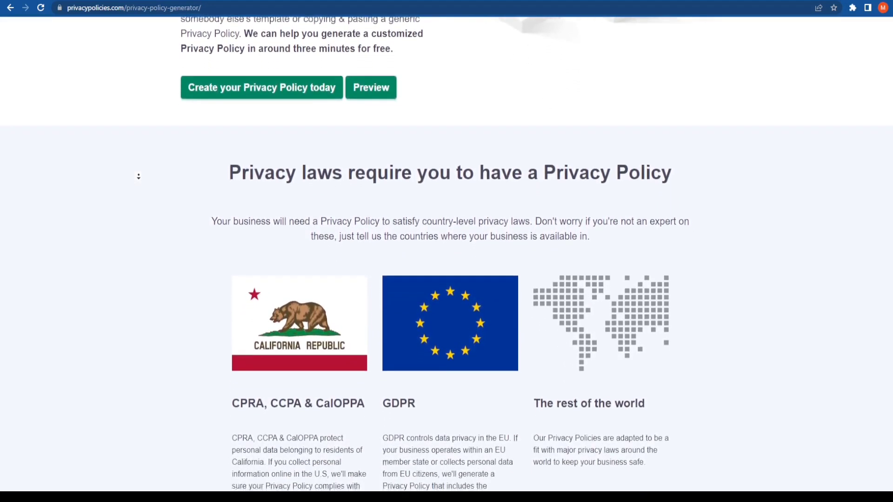
scroll(139, 177, "down", 3)
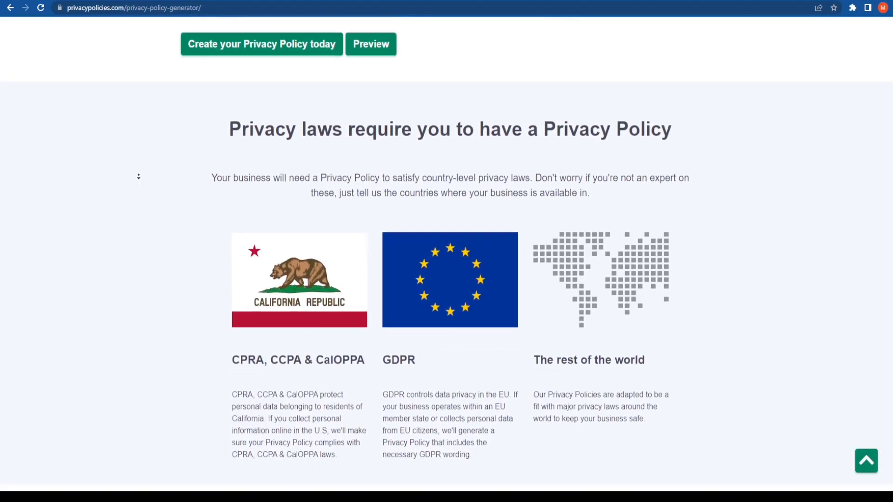
scroll(138, 176, "down", 3)
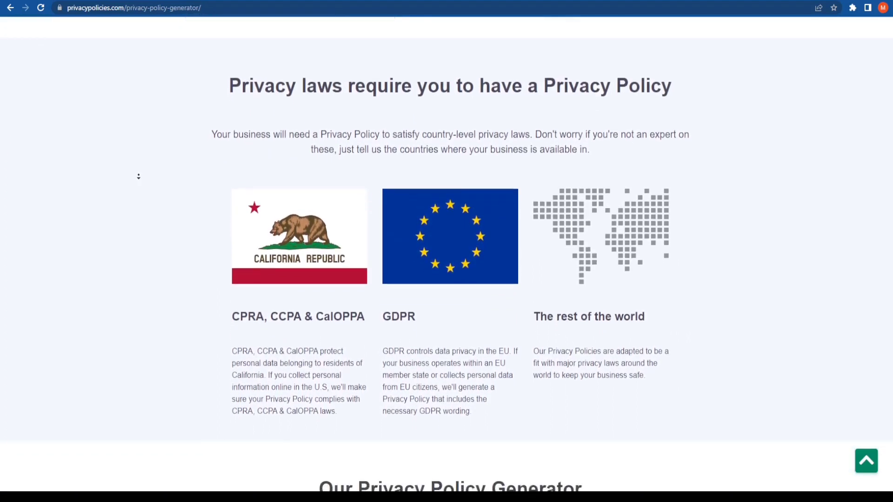
scroll(138, 177, "down", 3)
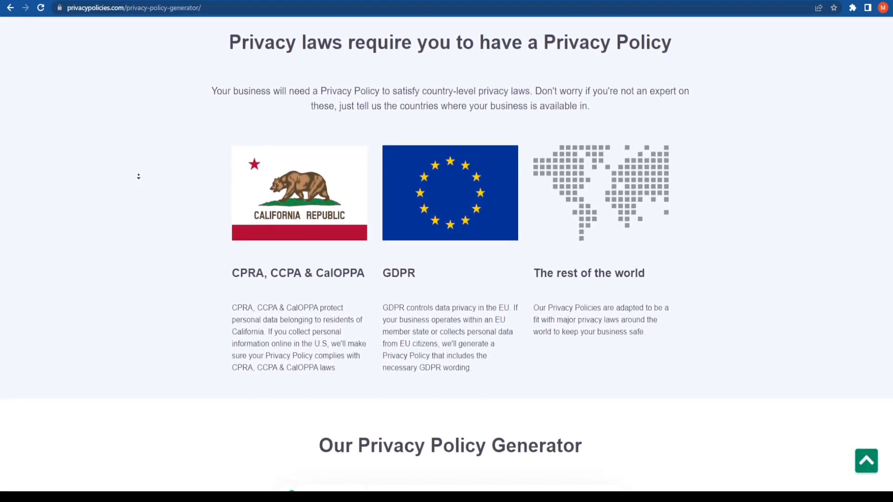
scroll(138, 177, "down", 3)
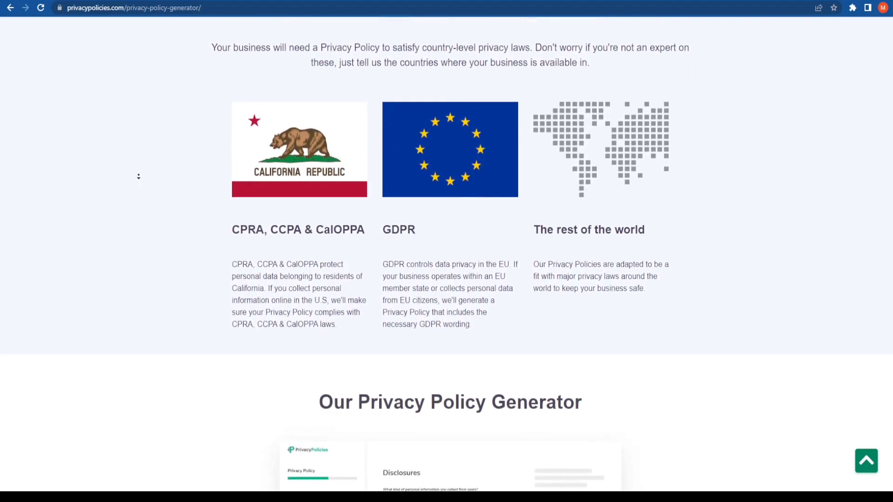
scroll(138, 176, "down", 3)
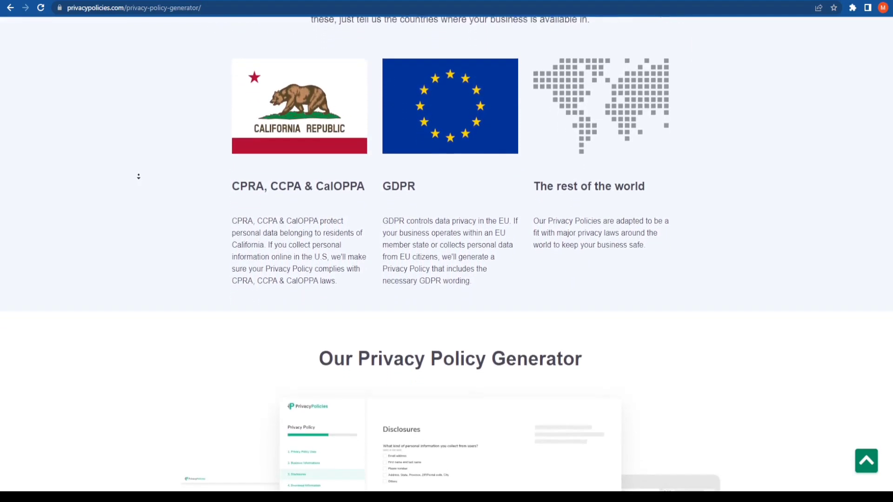
scroll(139, 176, "down", 3)
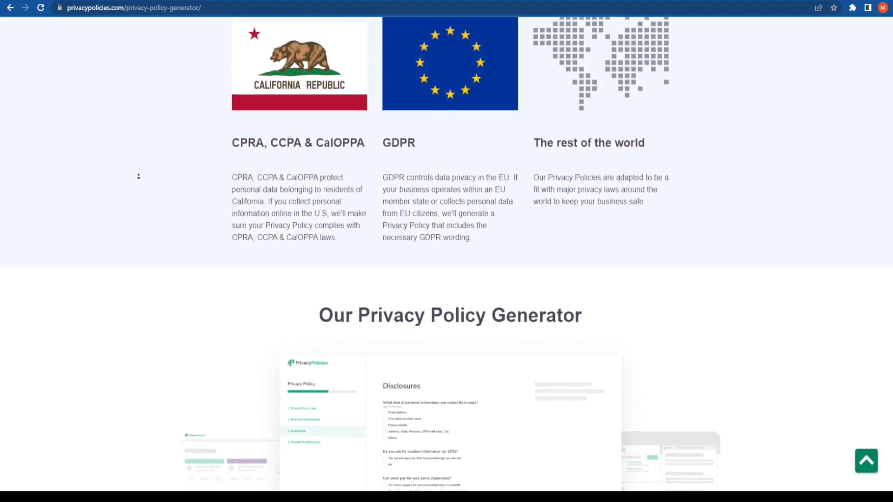
scroll(139, 176, "down", 3)
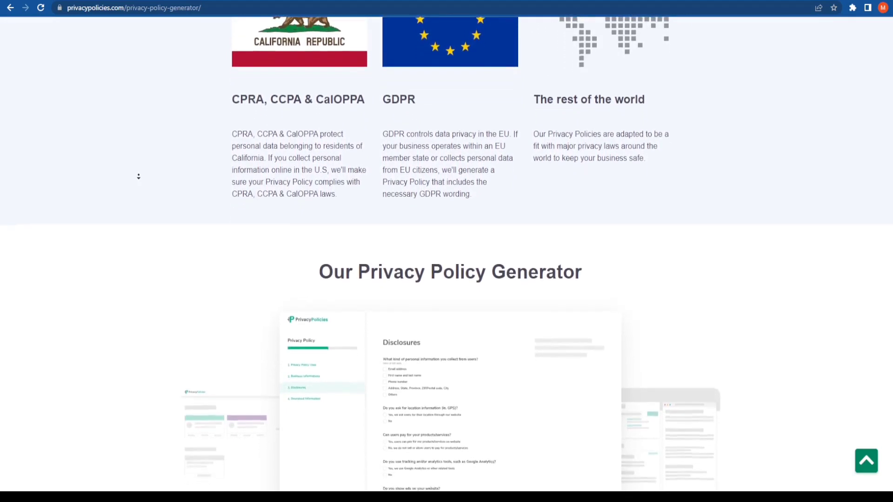
scroll(138, 177, "down", 3)
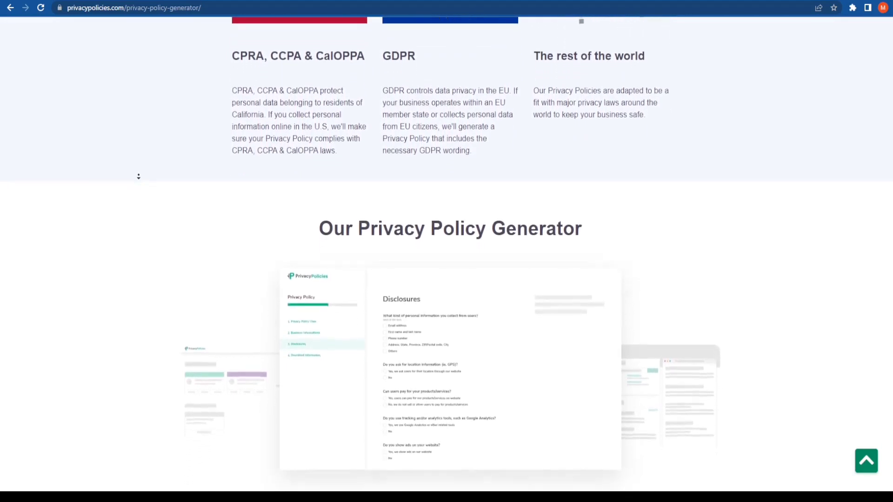
scroll(139, 176, "down", 3)
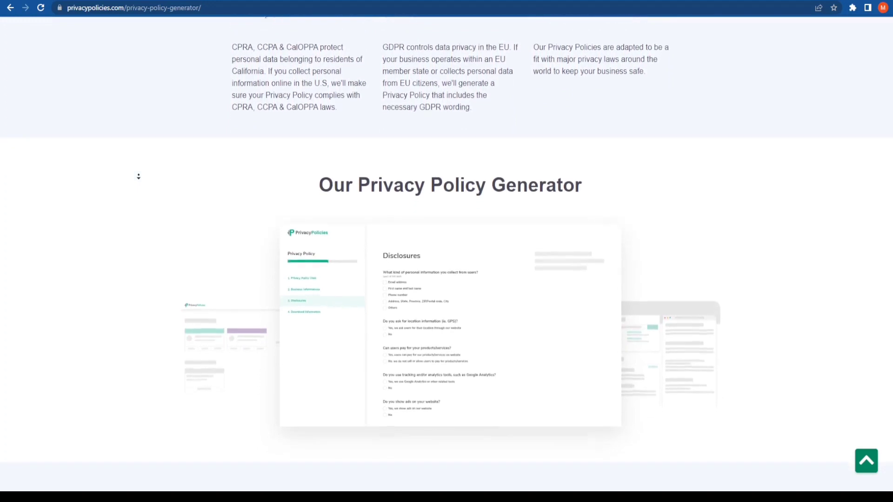
scroll(139, 177, "down", 3)
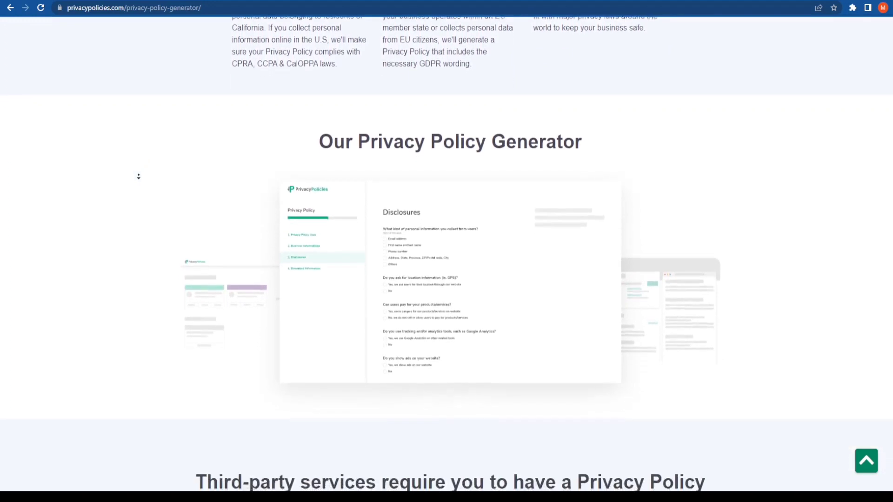
scroll(138, 177, "down", 3)
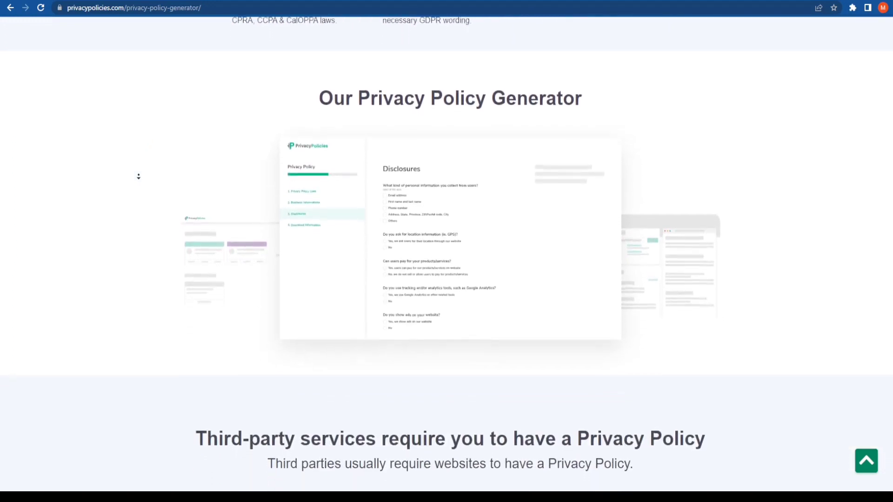
scroll(139, 176, "down", 3)
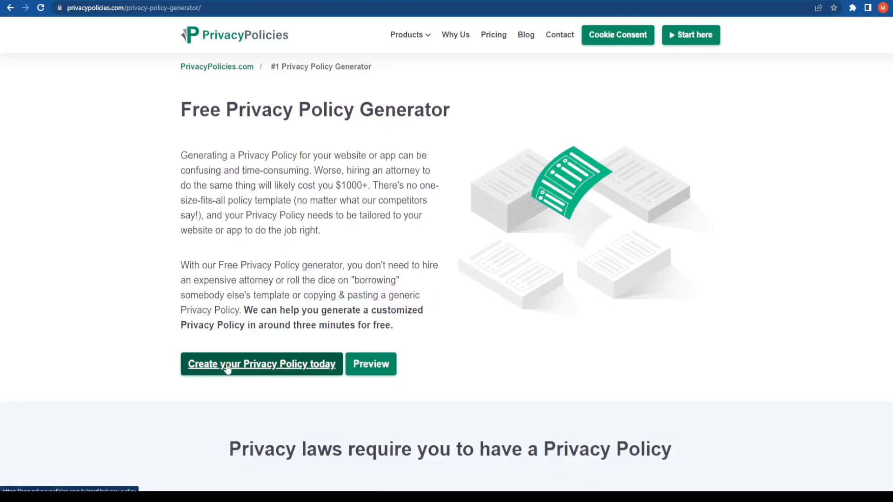
left_click(275, 372)
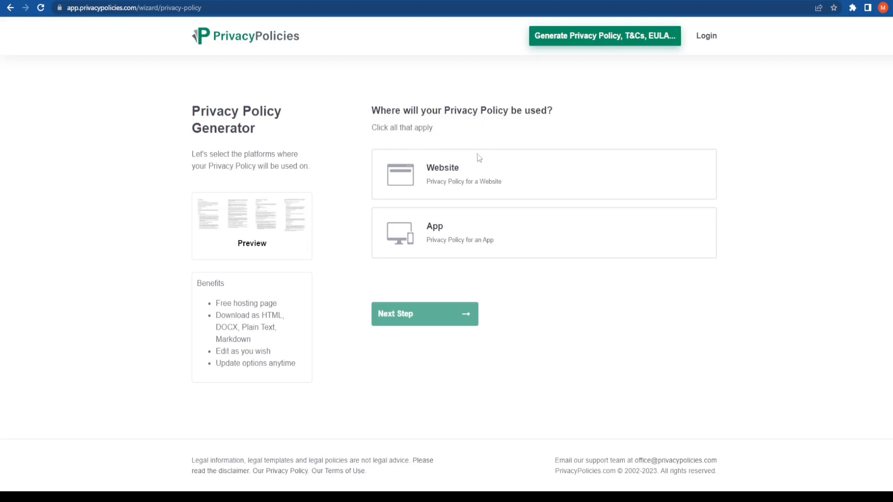
left_click(437, 175)
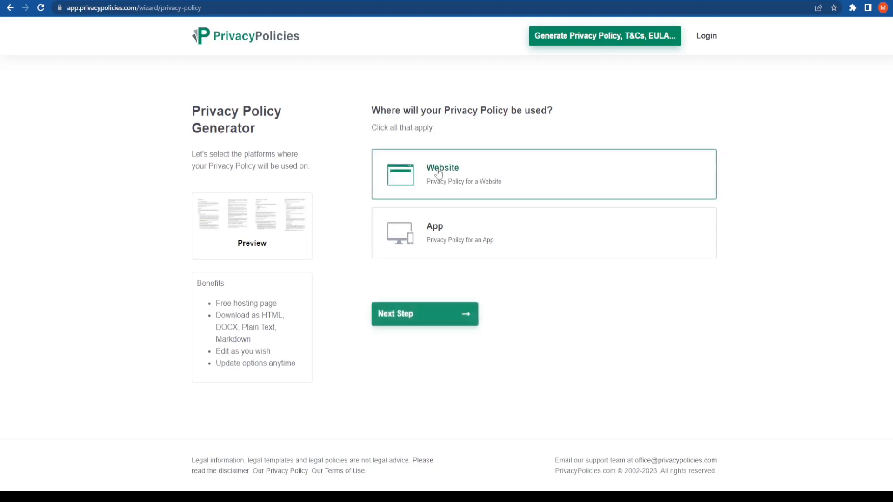
left_click(447, 319)
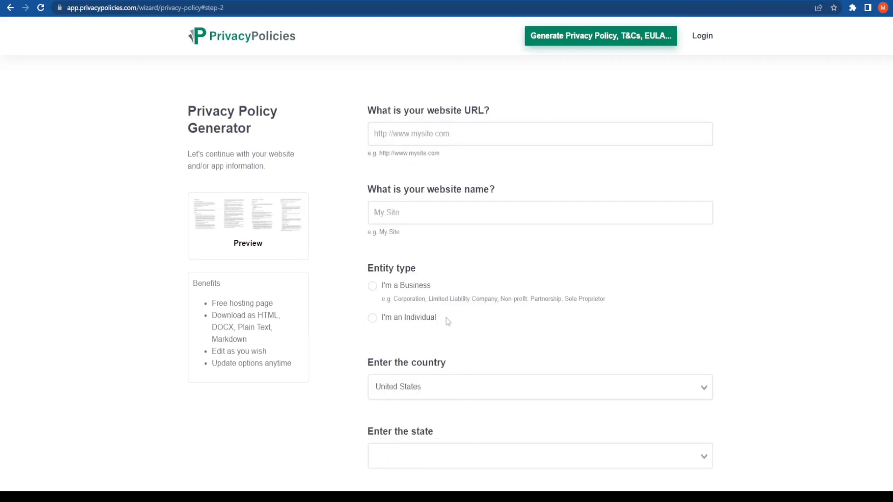
left_click(432, 131)
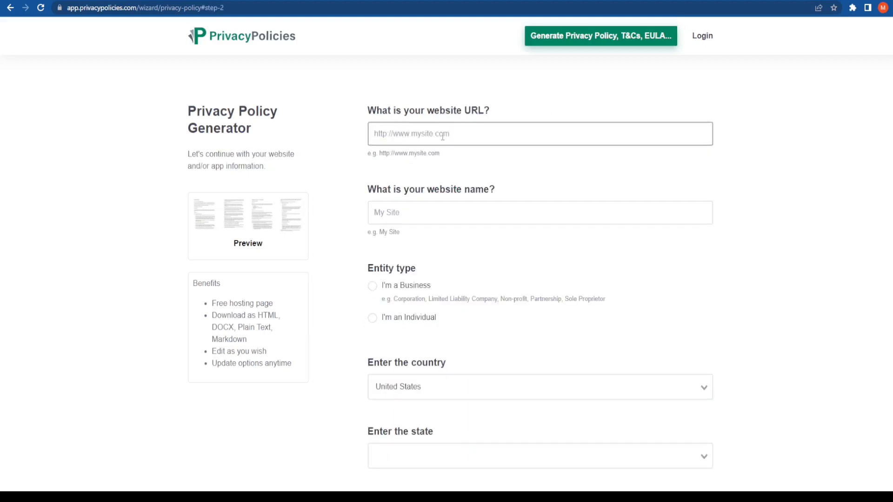
type("www.thebeardedgeek.net")
key("Tab")
type("The Bearded Geek")
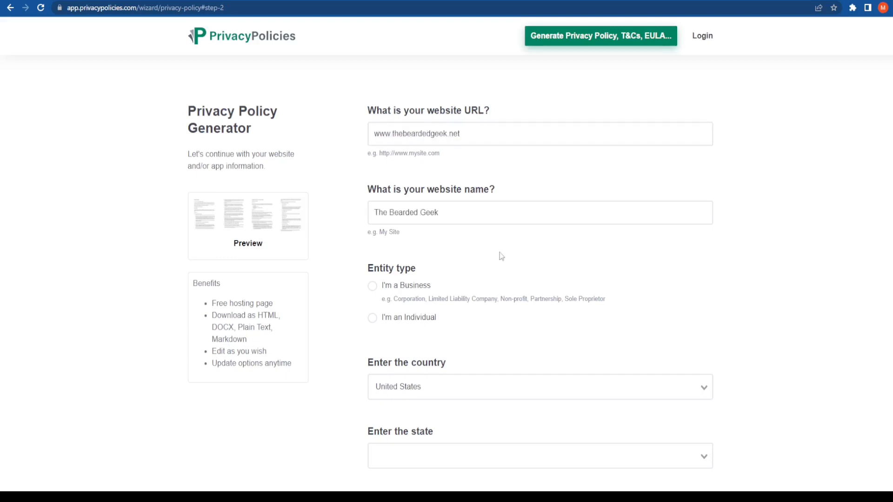
left_click(475, 132)
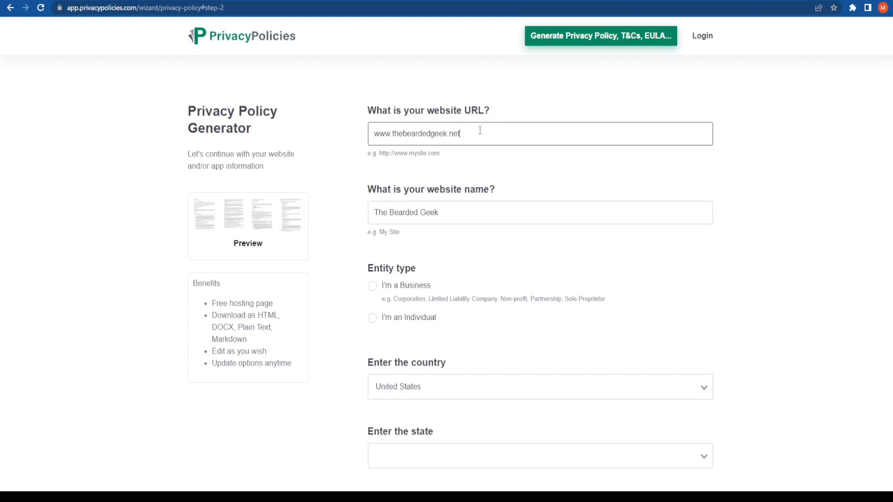
left_click_drag(480, 130, 370, 126)
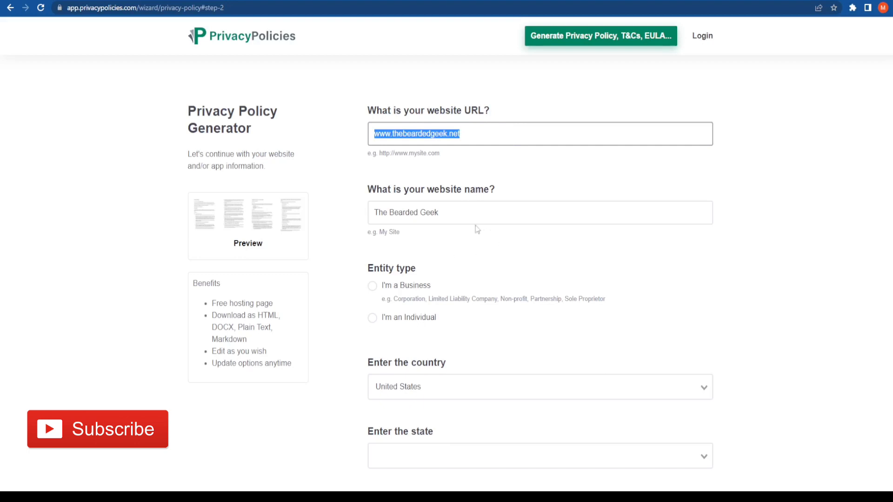
left_click(413, 201)
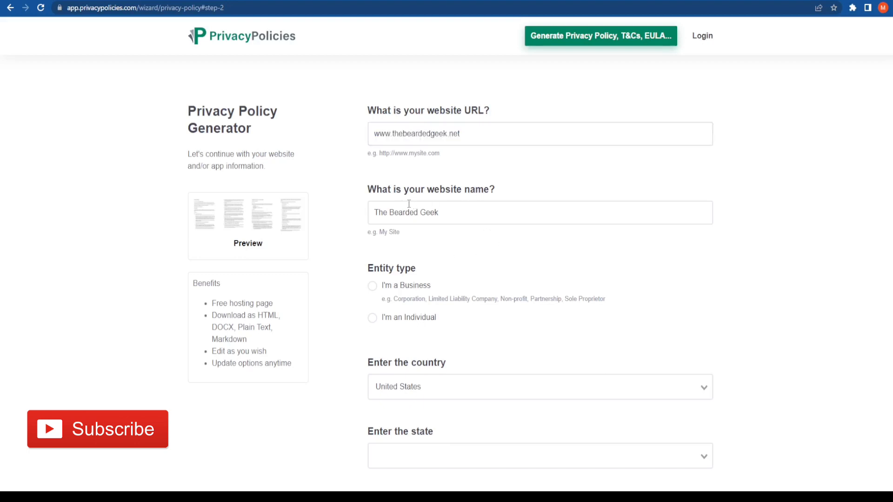
left_click(462, 216)
left_click_drag(462, 217, 325, 213)
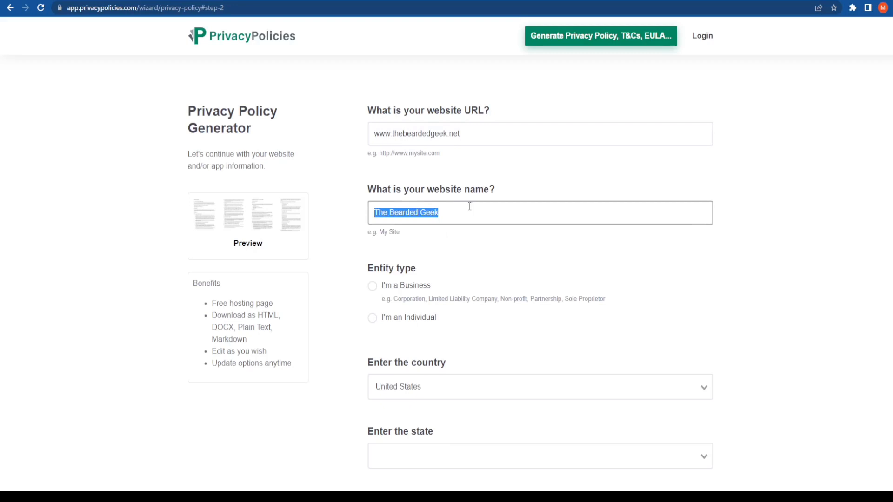
- Mark the owner as an individual located in India, Maharashtra, and continue
left_click(373, 317)
scroll(373, 317, "down", 2)
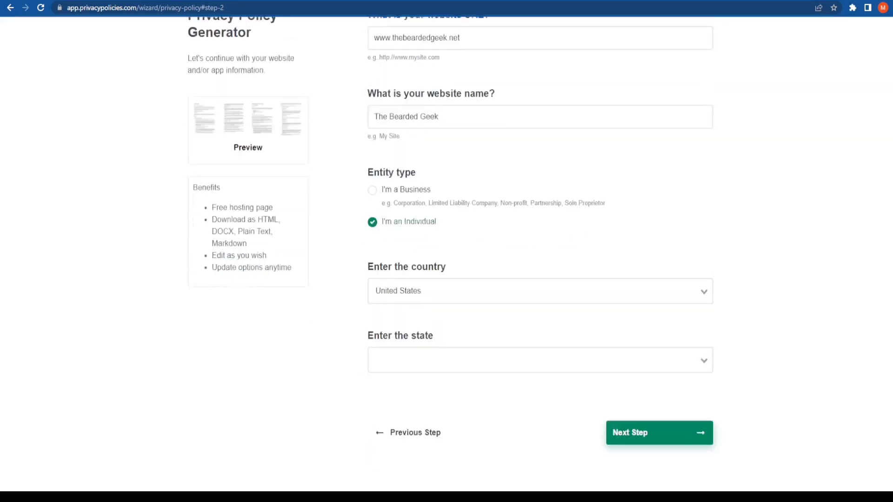
left_click(504, 270)
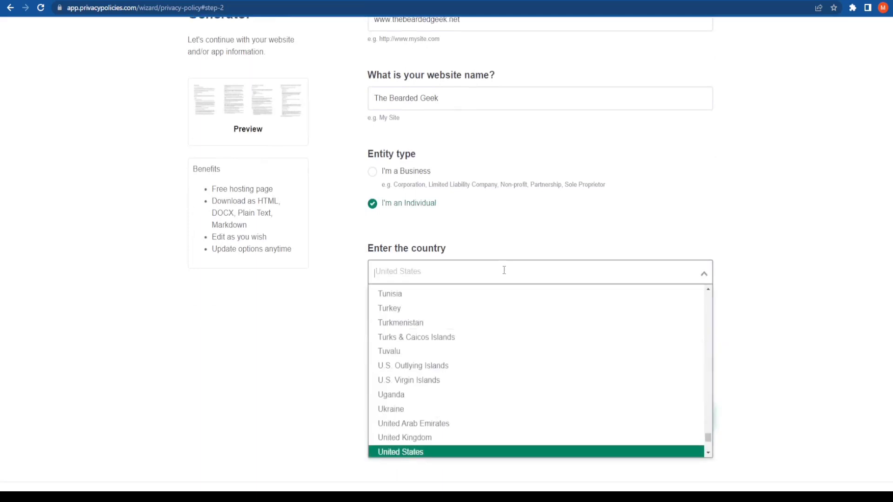
type("india")
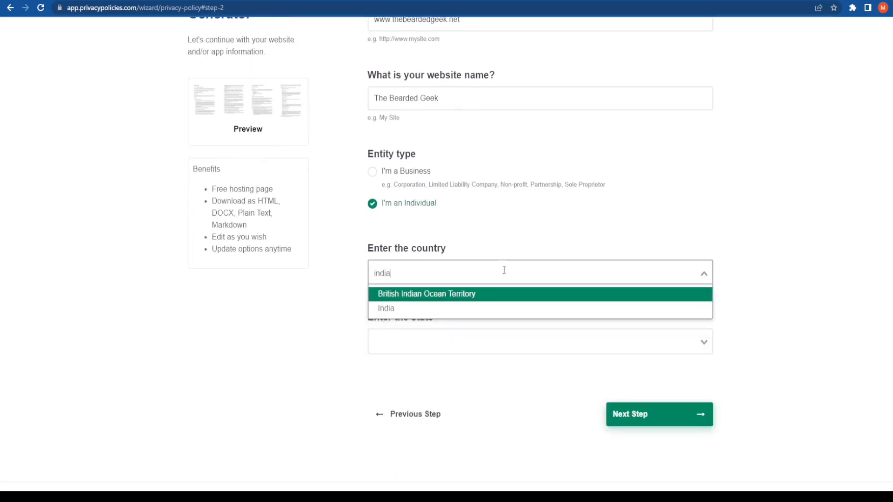
left_click(482, 308)
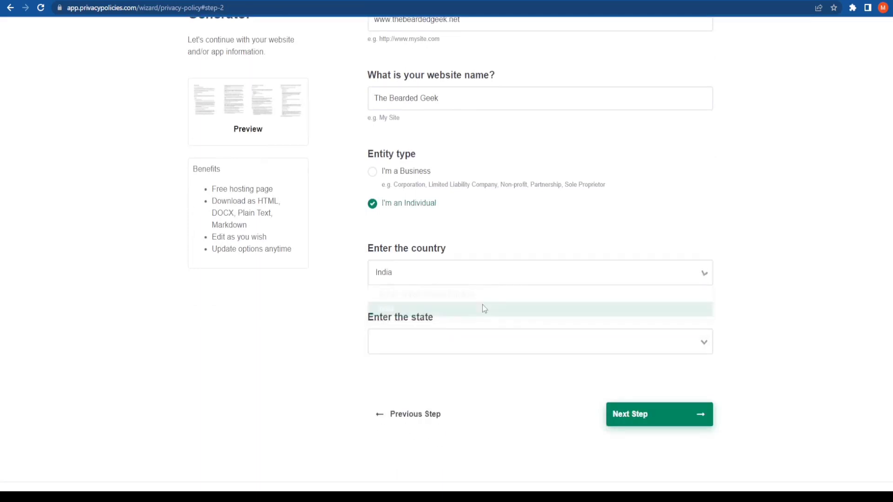
left_click(429, 344)
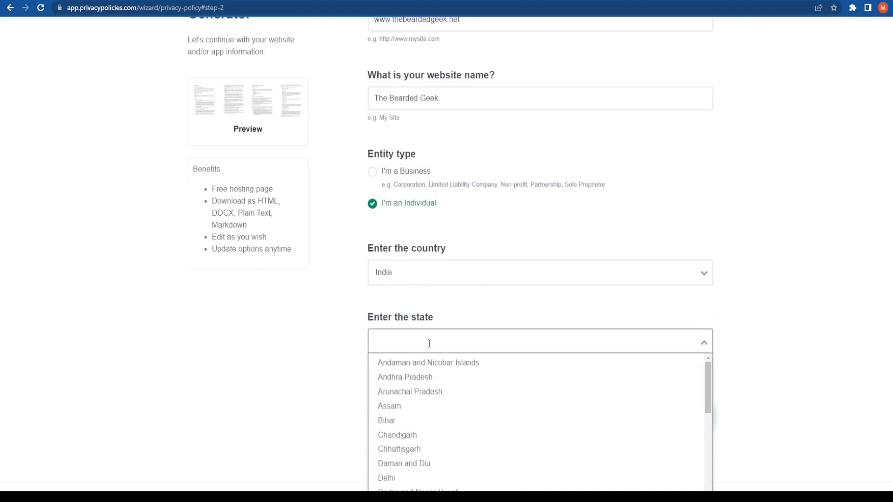
type("o")
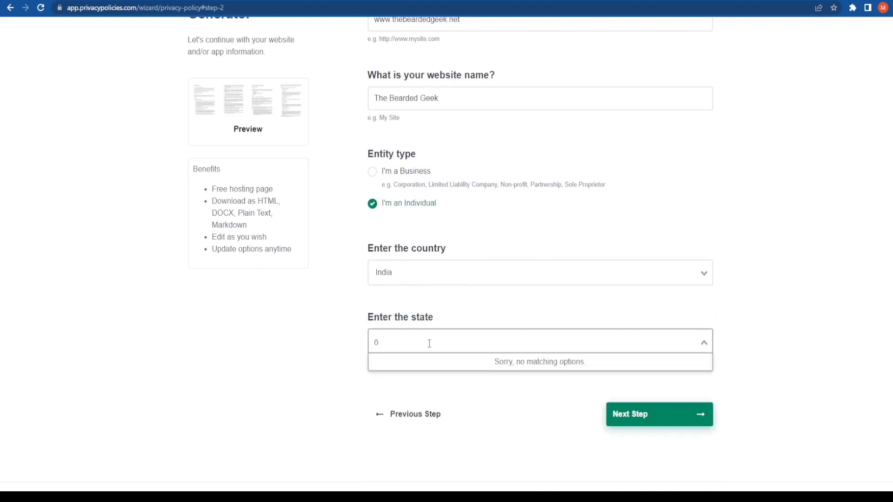
key("BackSpace")
type("maha")
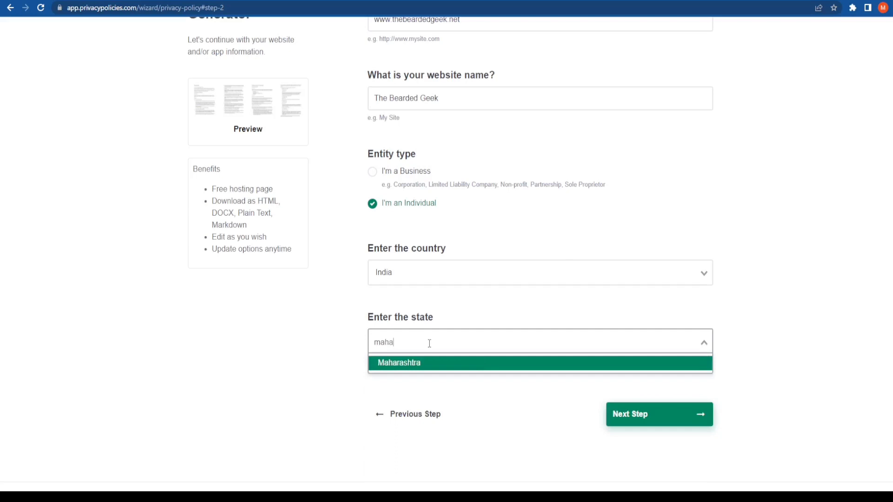
key("Return")
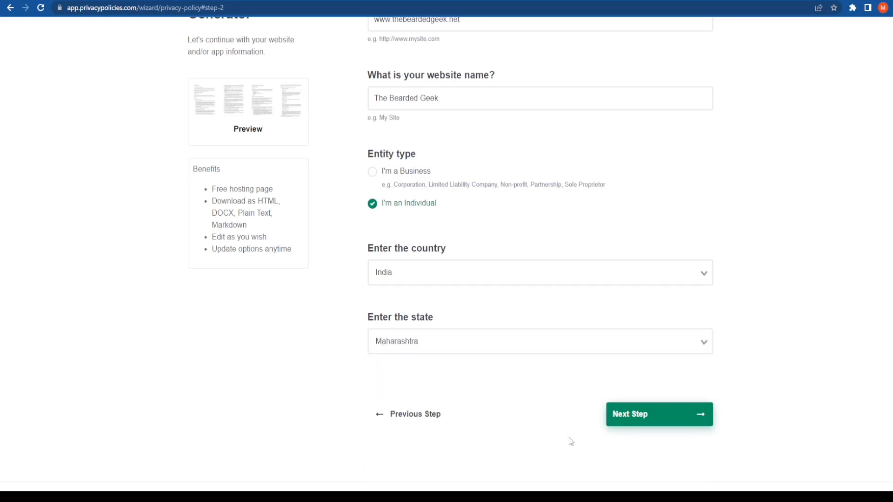
left_click(647, 421)
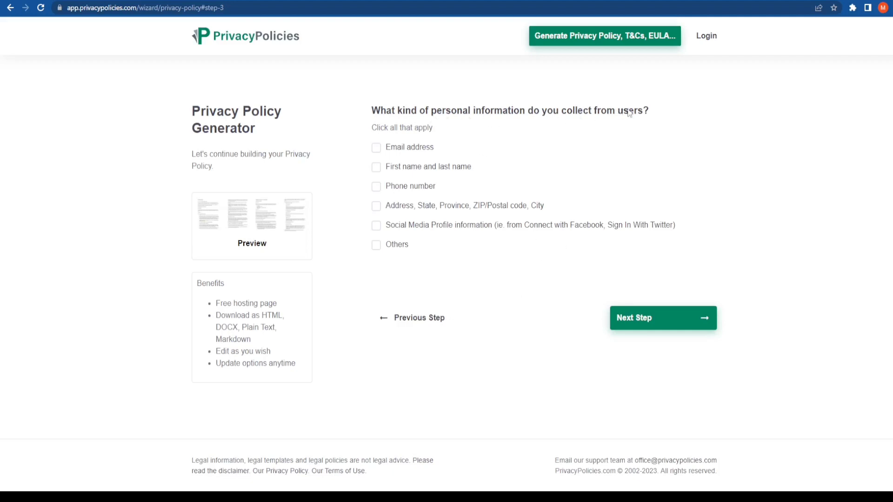
- Tick Email address, First name and last name, and Social Media Profile information as collected data
left_click(379, 150)
left_click(377, 168)
left_click(375, 228)
- Choose 'By email' as the contact method and fill in the saved contact e-mail address
left_click(688, 320)
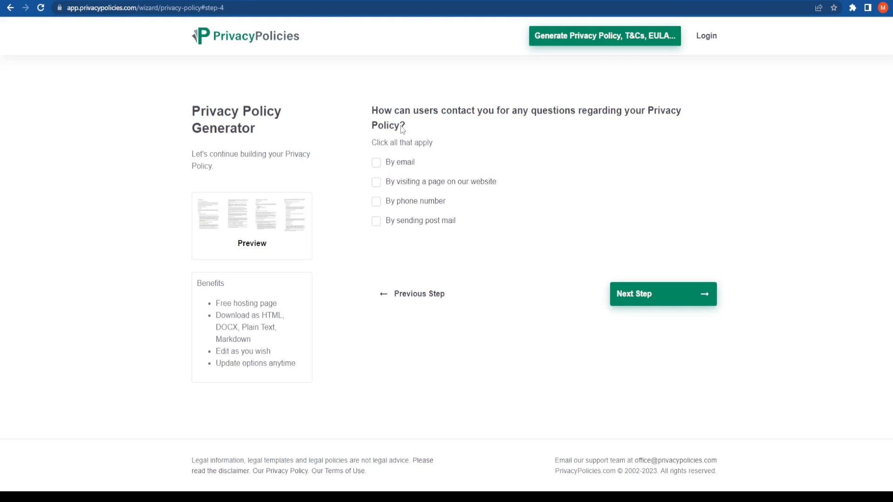
left_click(377, 163)
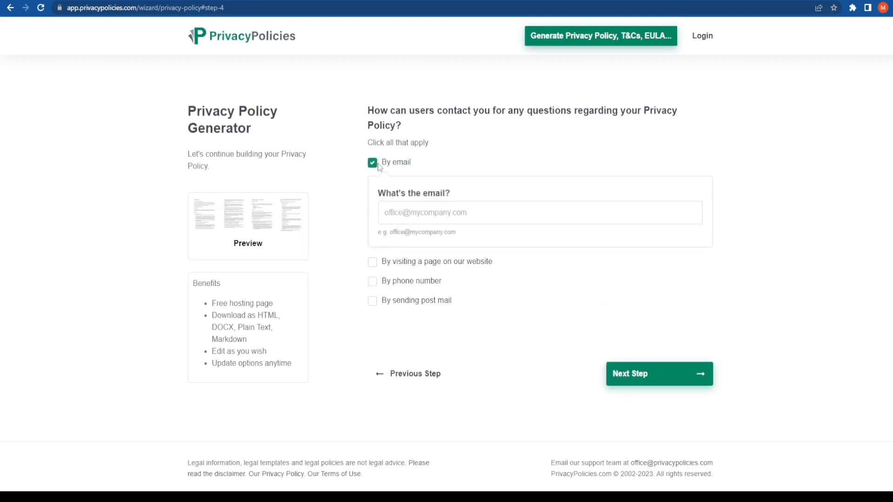
left_click(428, 215)
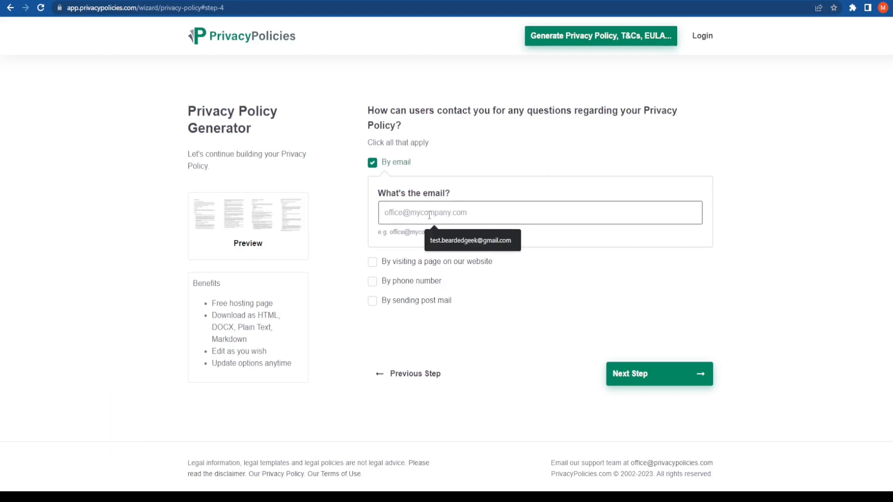
left_click(451, 241)
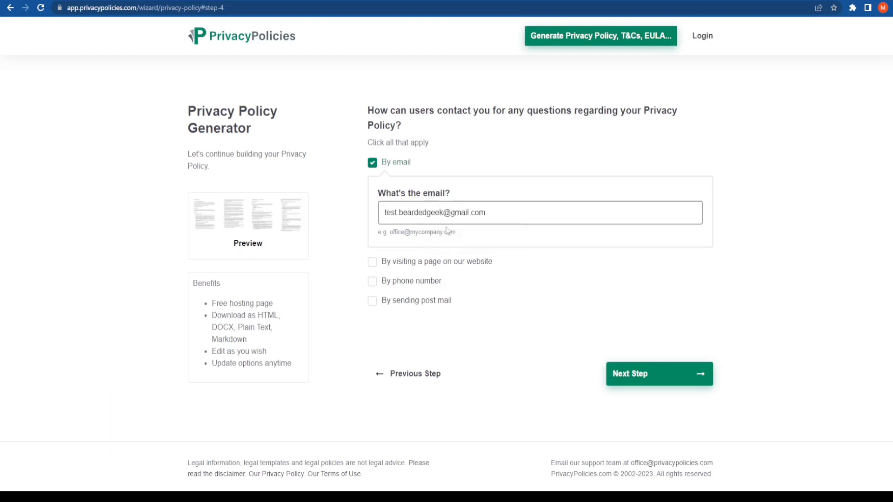
- Choose 'No, I don't want a Professional Privacy Policy' to keep the free version
left_click(694, 379)
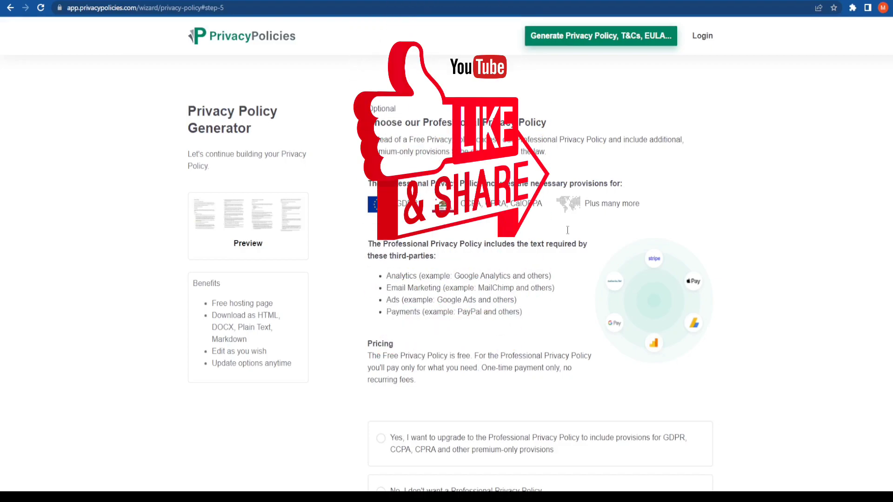
scroll(373, 312, "down", 4)
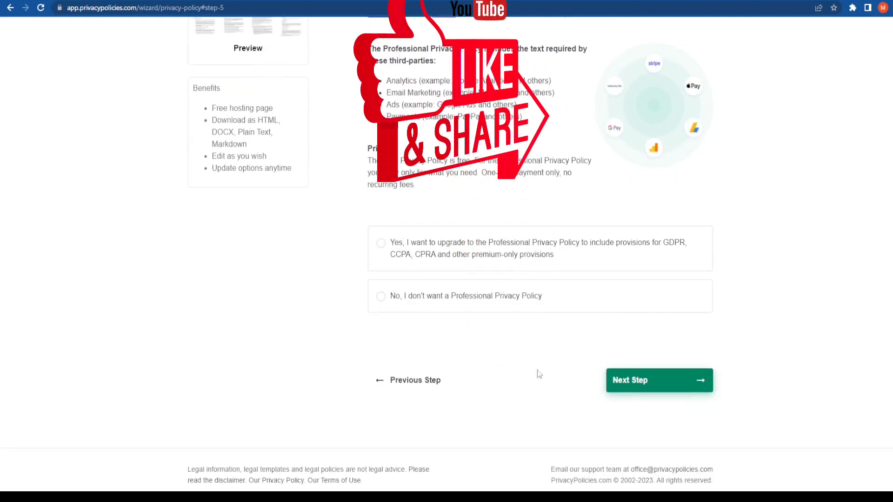
left_click(381, 300)
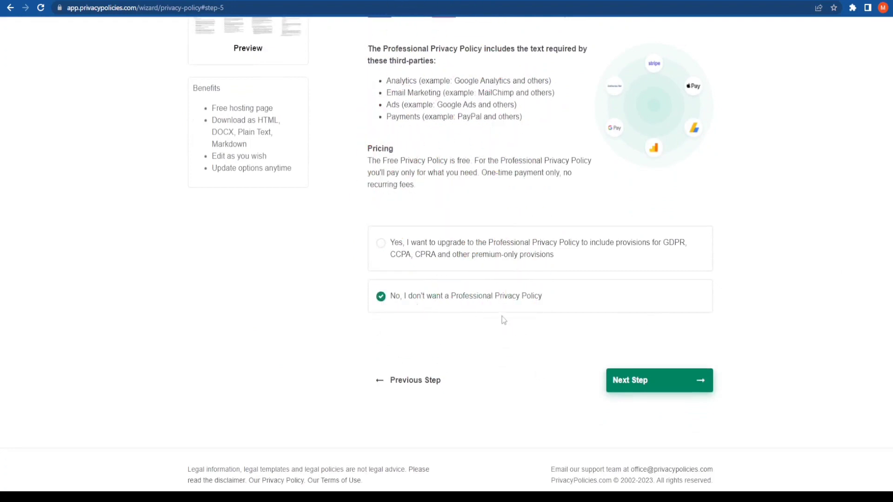
- Enter the delivery e-mail address and generate the free privacy policy
left_click(682, 380)
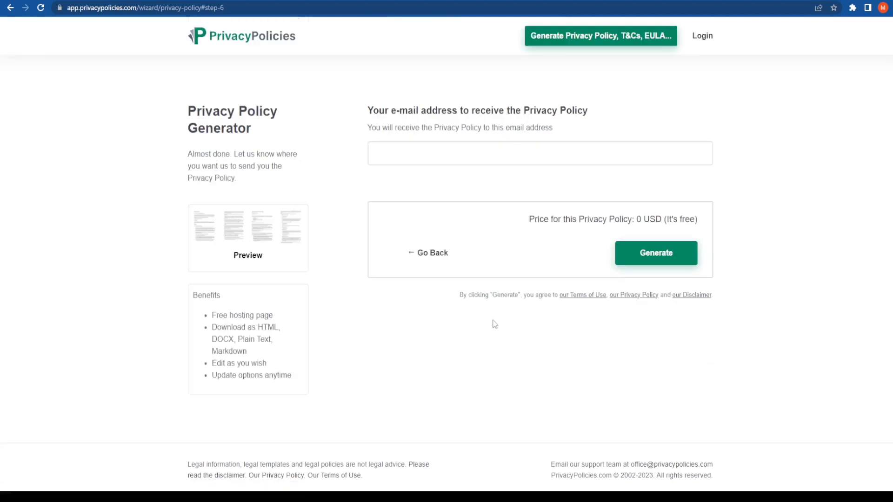
left_click(391, 151)
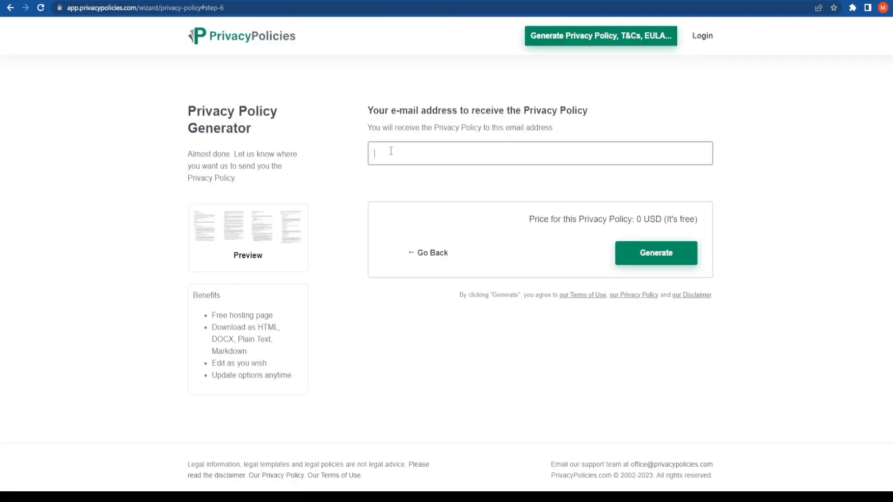
type("test.")
key("ctrl+v")
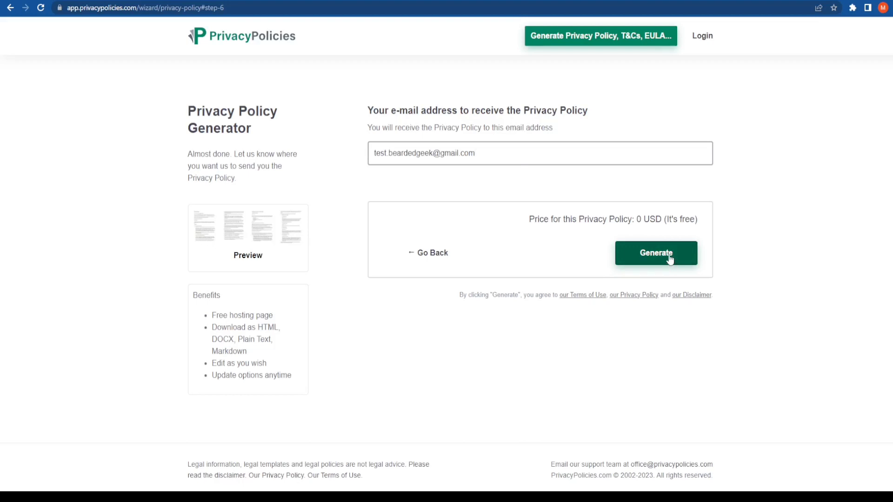
left_click(649, 252)
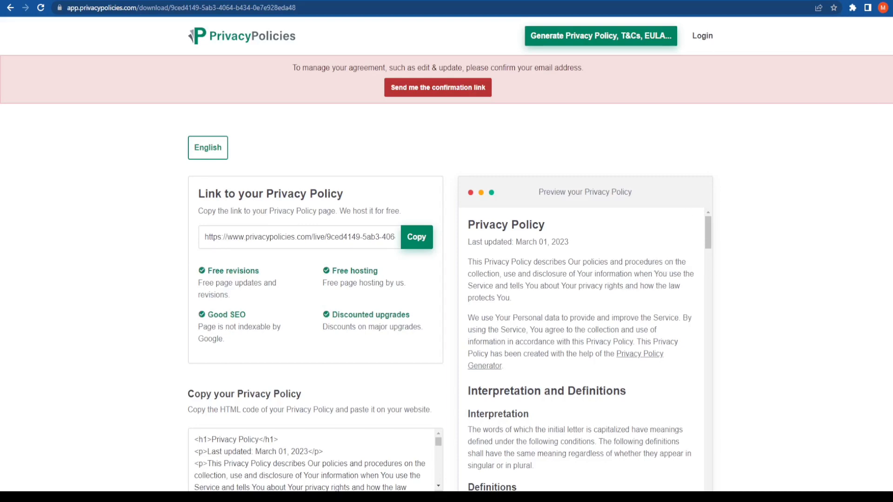
- Generate the downloadable policy files in HTML, DOCX, TXT and MD formats
scroll(823, 265, "down", 4)
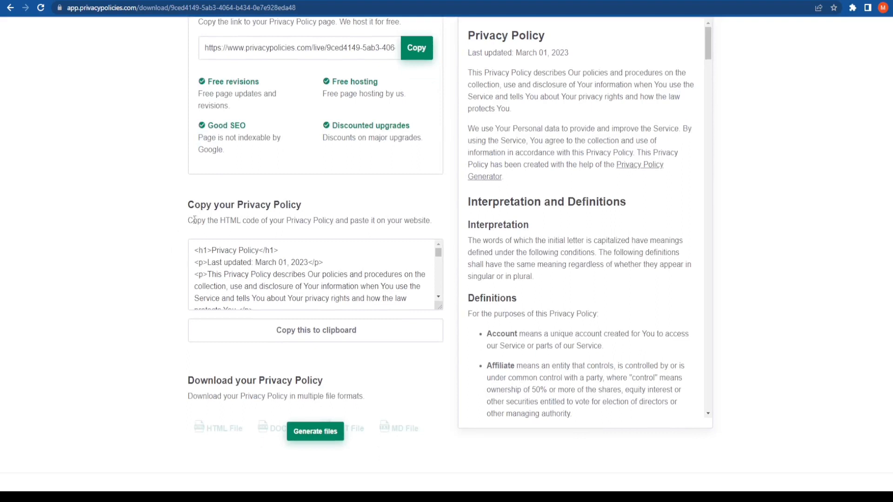
left_click_drag(183, 221, 420, 229)
left_click(420, 230)
left_click(317, 429)
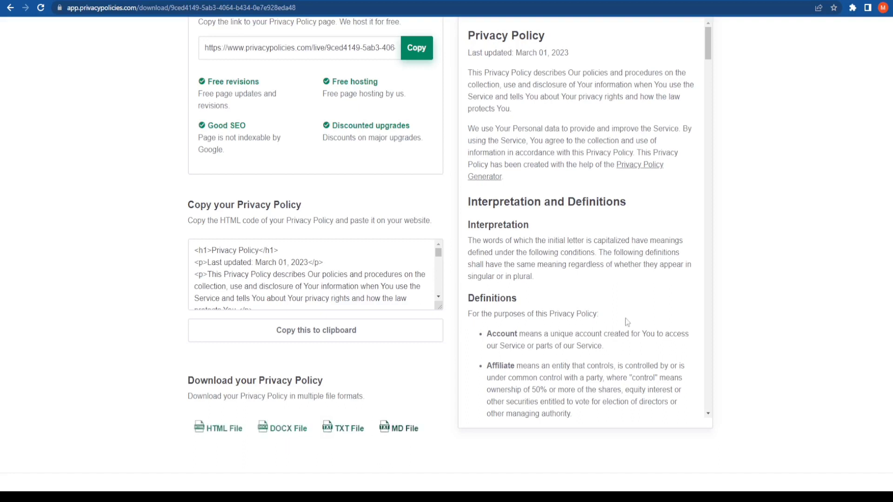
scroll(883, 222, "down", 2)
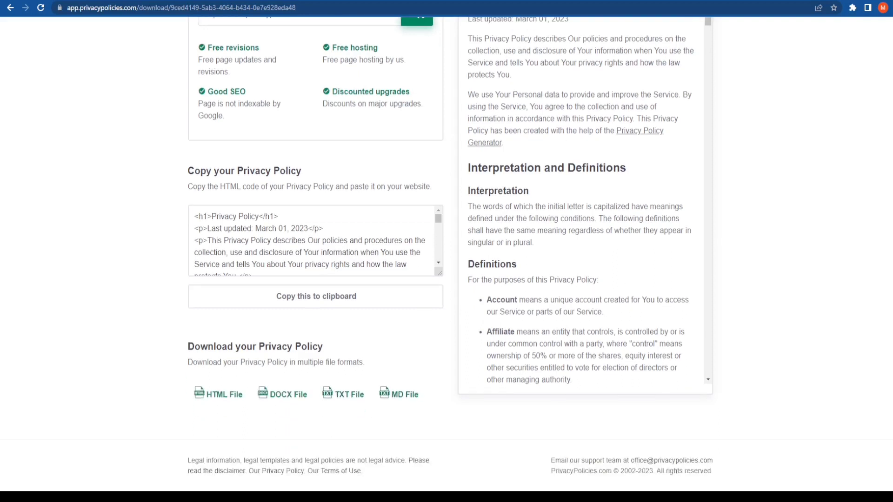
- Download the TXT version, open it in maximized Notepad, and page down through it
left_click(343, 395)
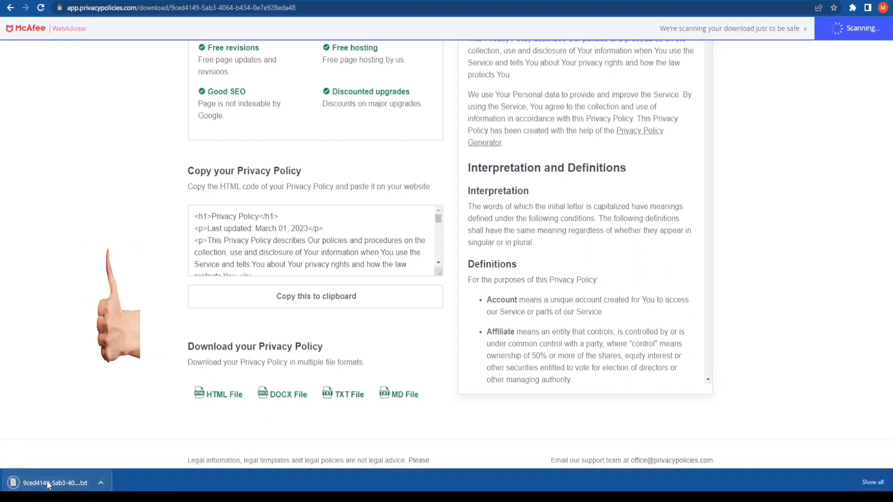
left_click(46, 481)
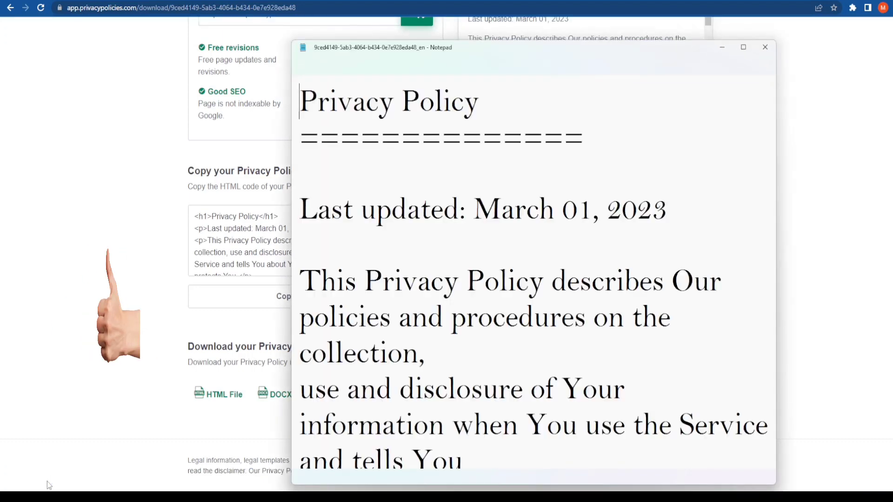
left_click(743, 47)
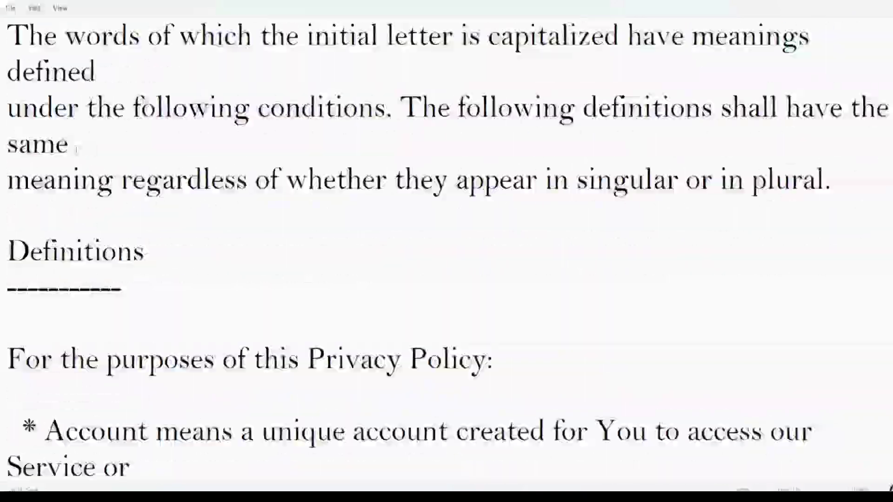
key("Page_Down")
key("Page_Down")
key("Page_Down")
key("Page_Down")
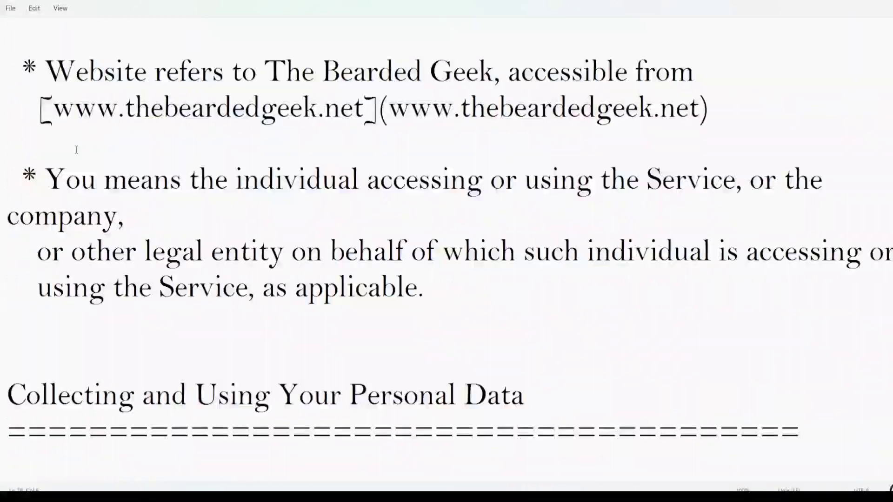